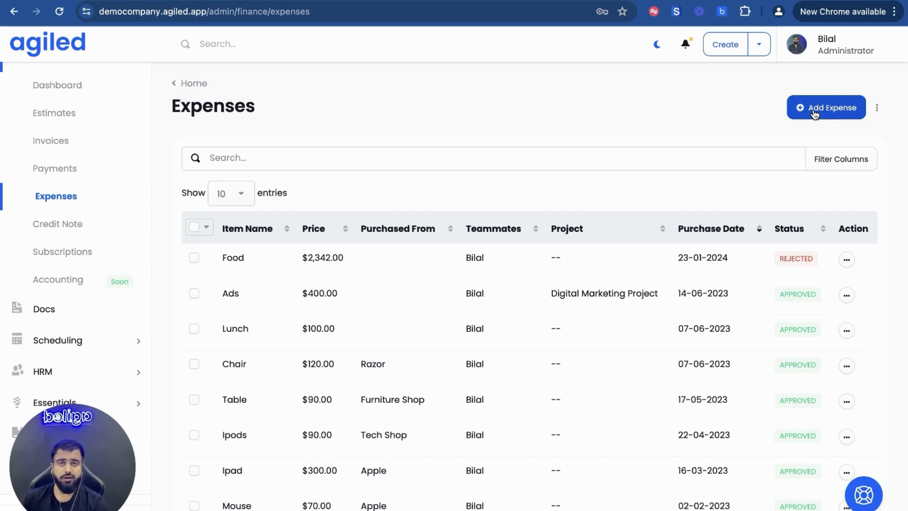
Start adding a new expense from the expenses list
left_click(821, 113)
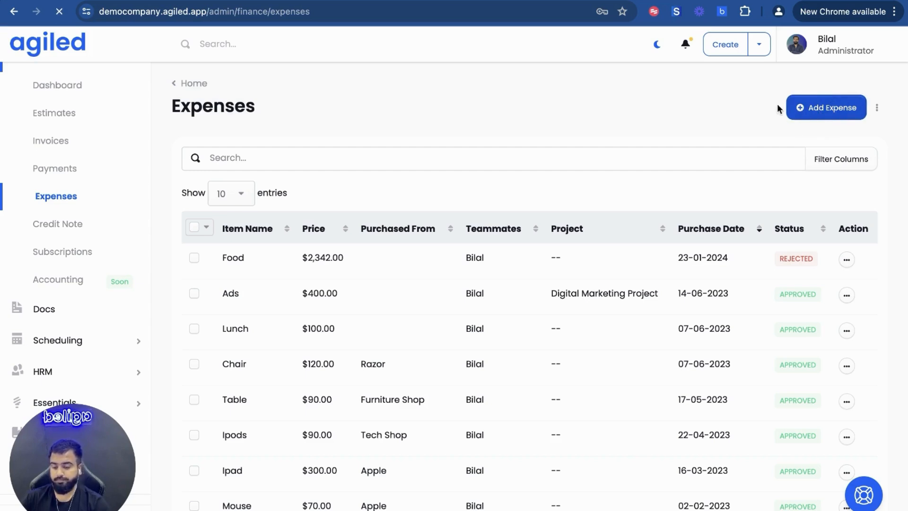
left_click(889, 289)
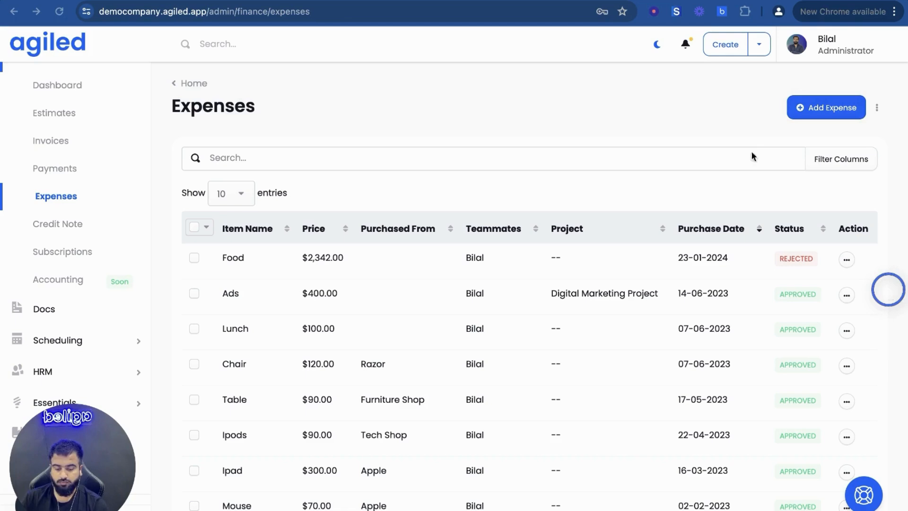
left_click(812, 113)
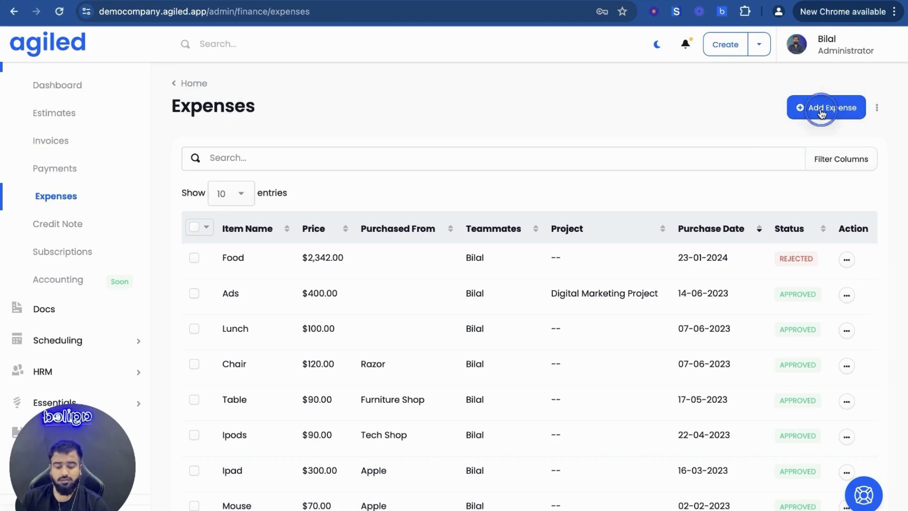
left_click(813, 112)
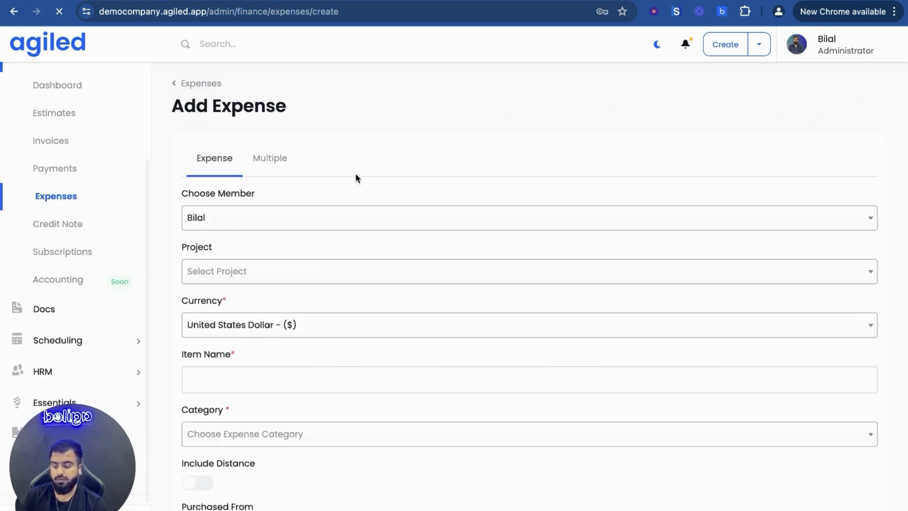
Review the single-expense fields and the multiple-expense entry table, ending on the single-expense form
scroll(357, 178, "down", 1)
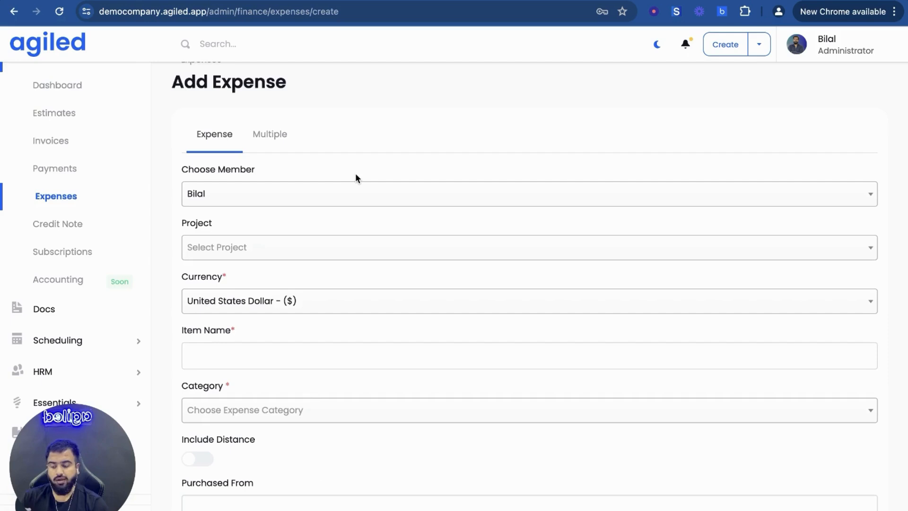
scroll(356, 178, "down", 1)
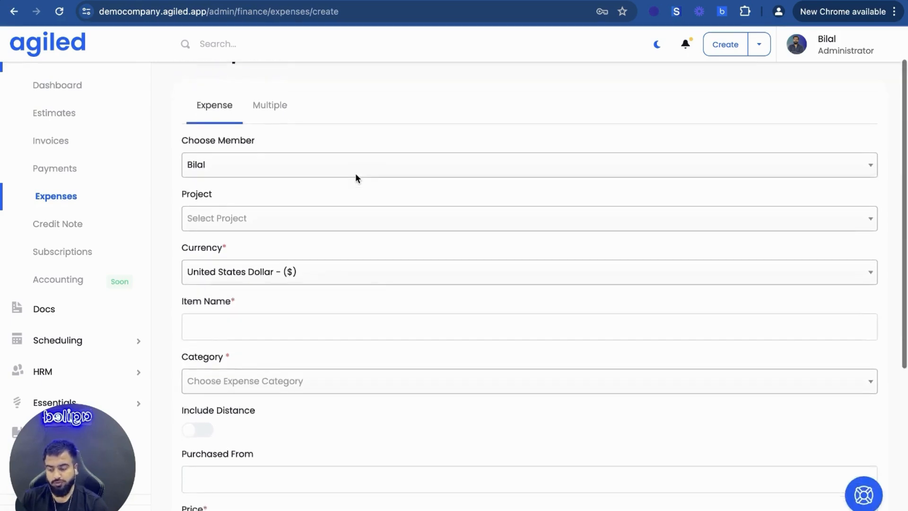
scroll(356, 178, "up", 2)
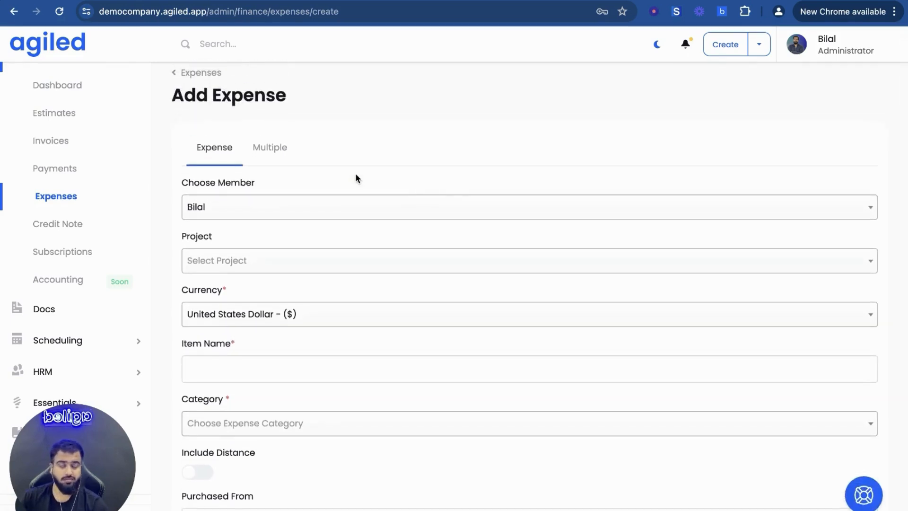
left_click(269, 150)
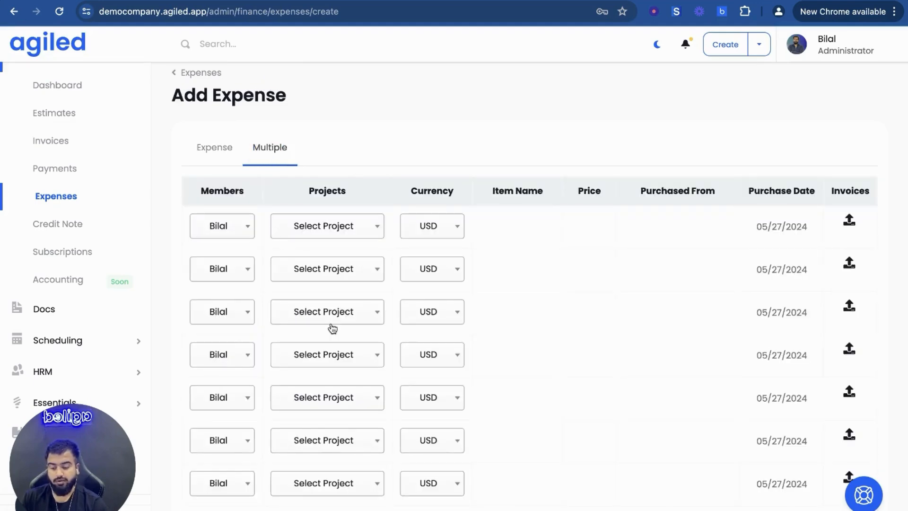
scroll(333, 328, "down", 2)
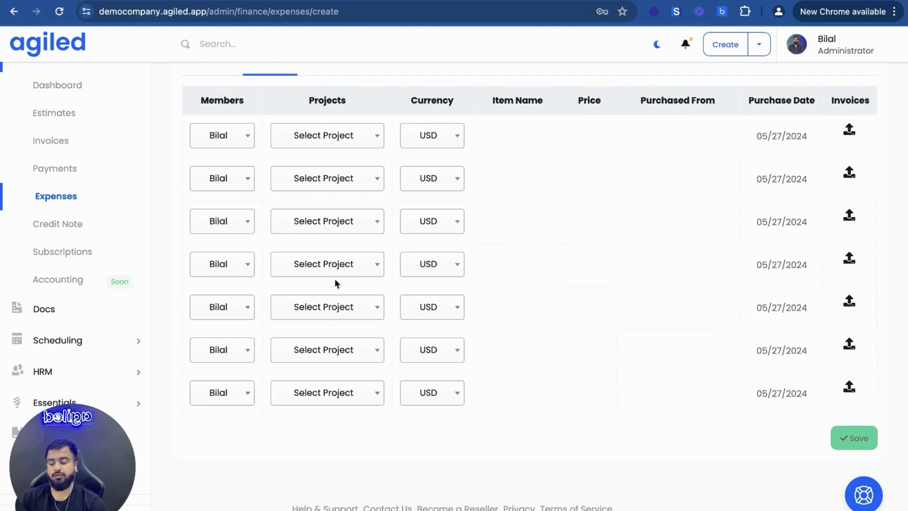
scroll(332, 274, "up", 2)
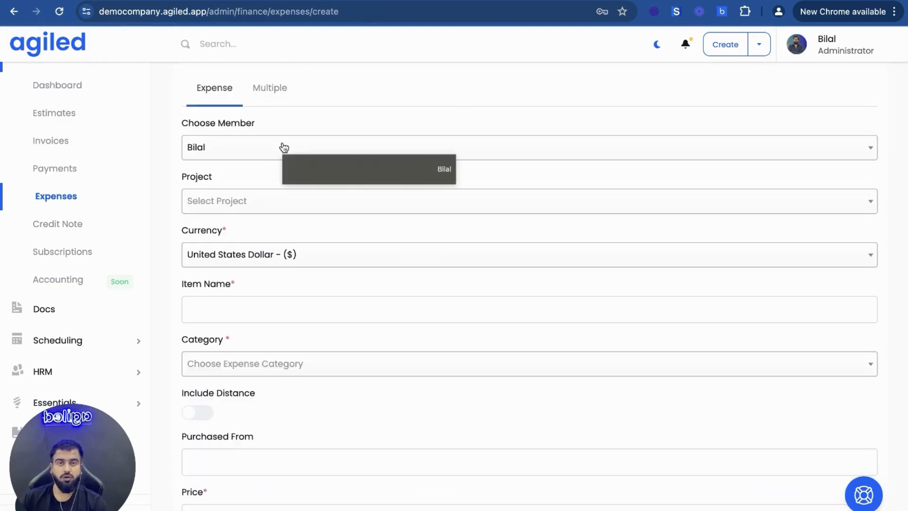
Assign the expense to the last team member in the member list
left_click(282, 146)
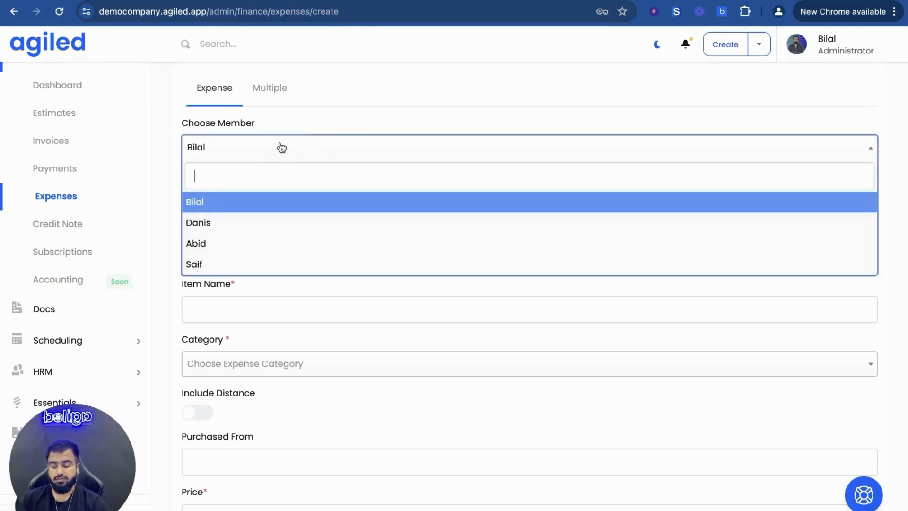
left_click(239, 229)
left_click(263, 146)
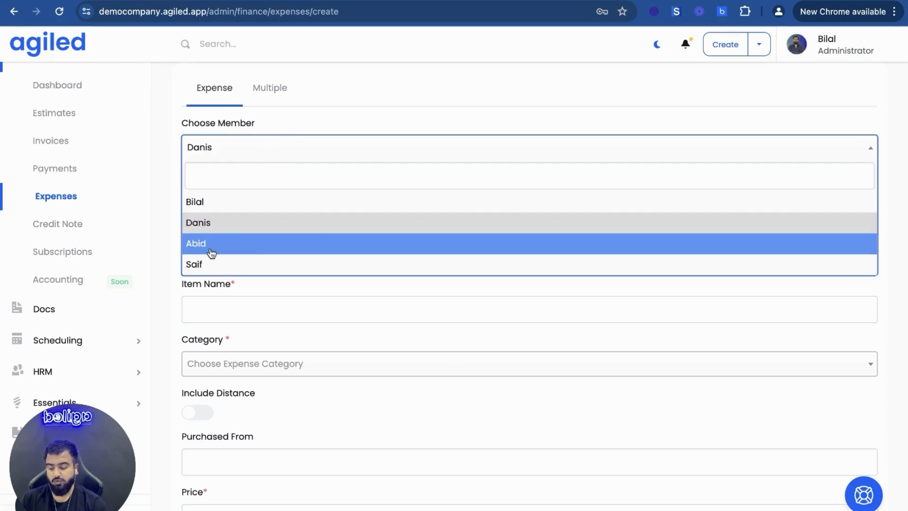
left_click(203, 264)
Examine the project, member and currency choices available for the expense without changing any selection
left_click(243, 204)
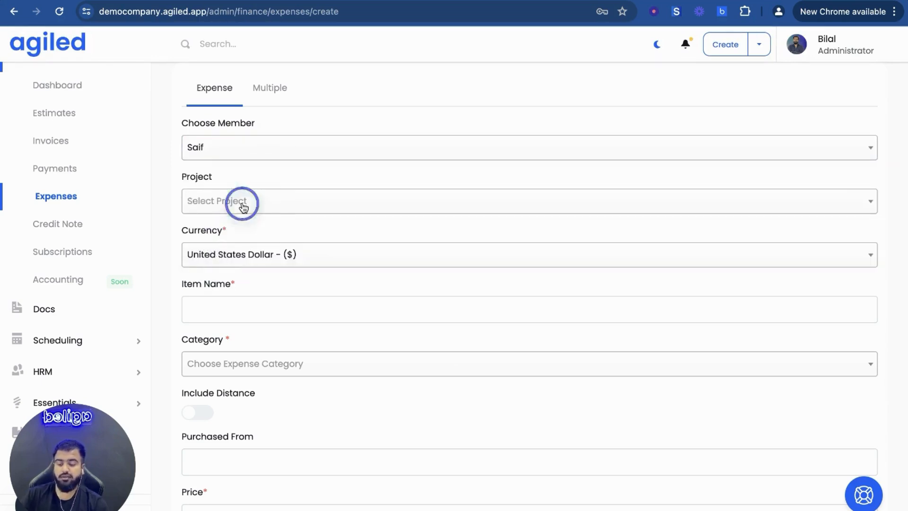
left_click(255, 179)
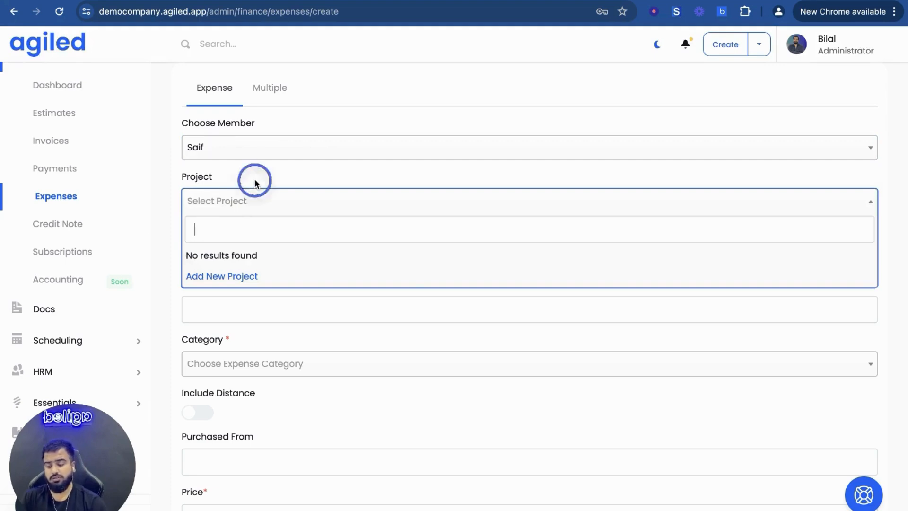
left_click(257, 142)
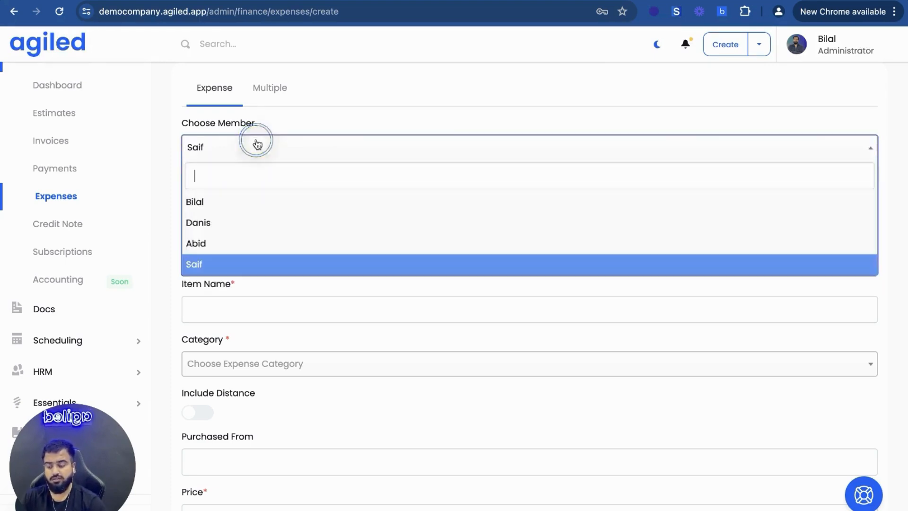
left_click(275, 122)
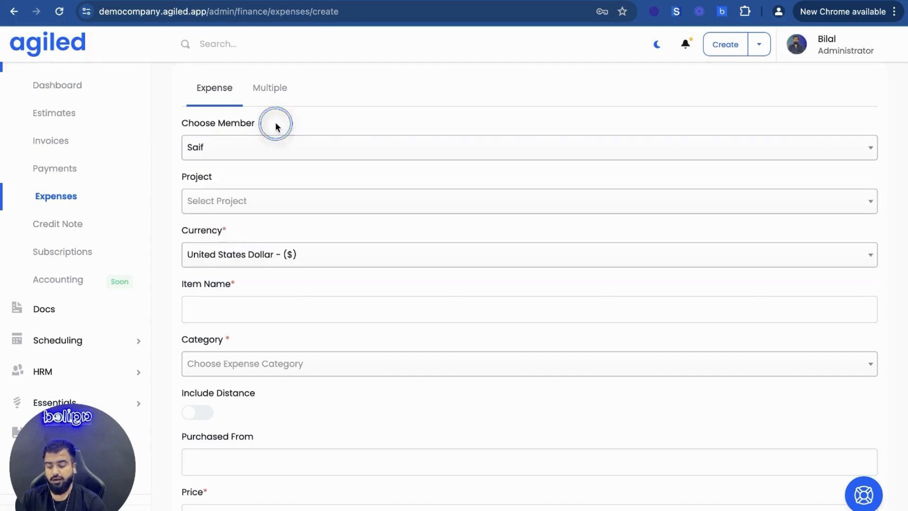
left_click(228, 255)
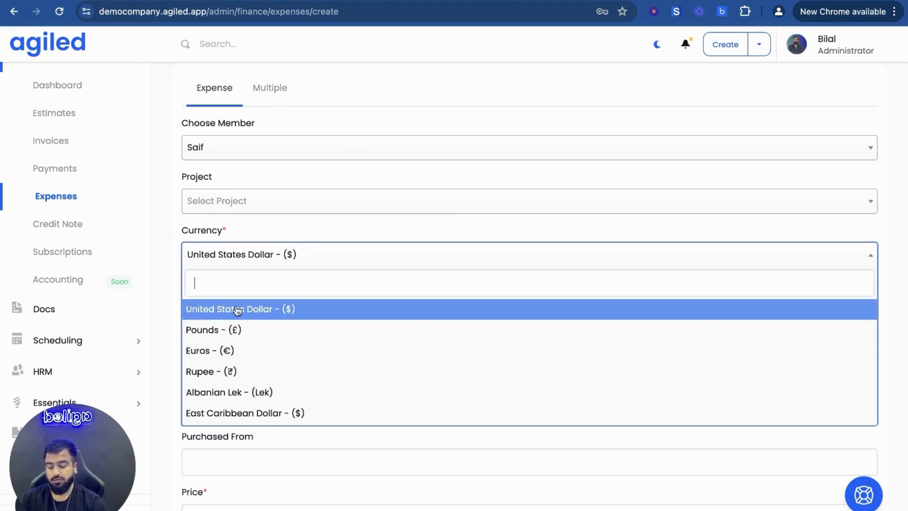
left_click(264, 226)
Enter "Pizza" as the item name of the expense
scroll(269, 194, "down", 2)
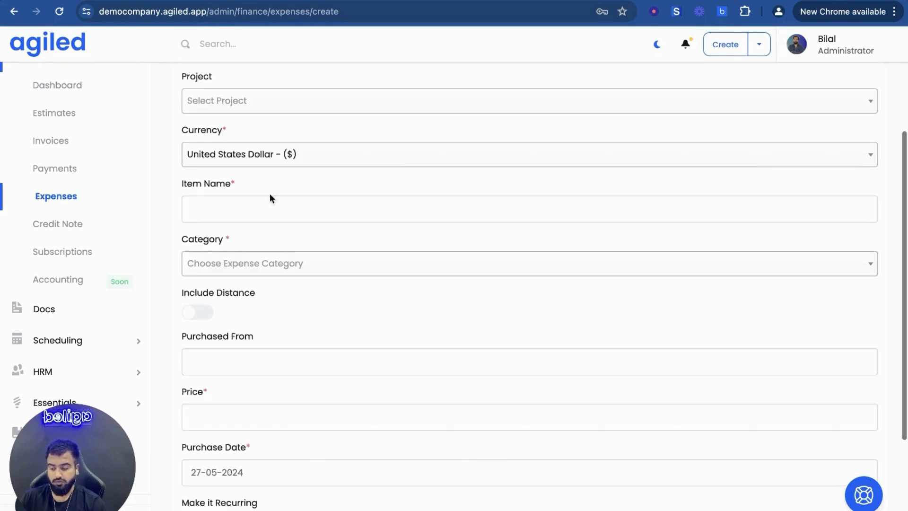
left_click(253, 207)
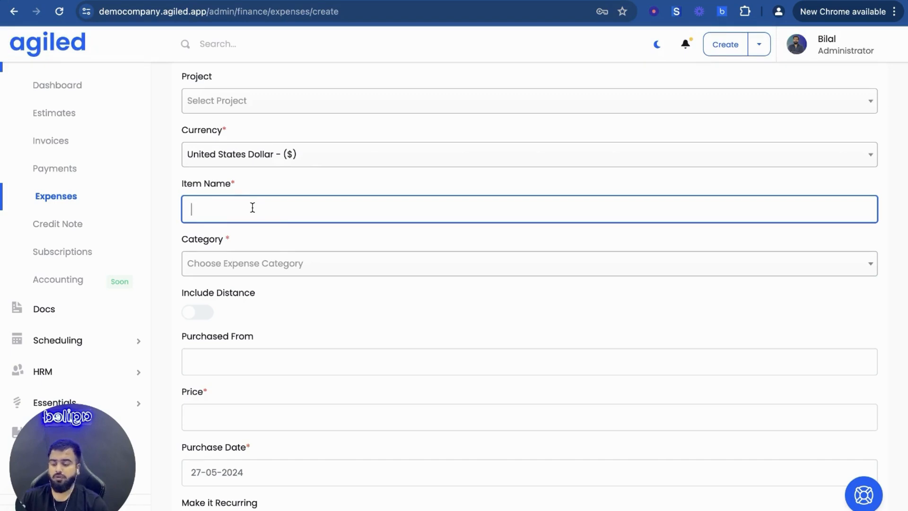
scroll(251, 207, "up", 2)
scroll(251, 207, "down", 1)
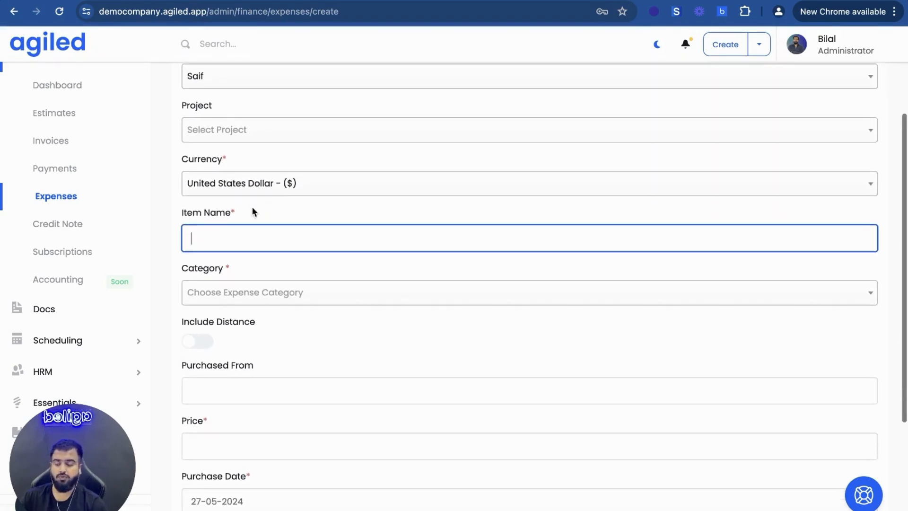
type("Pizza")
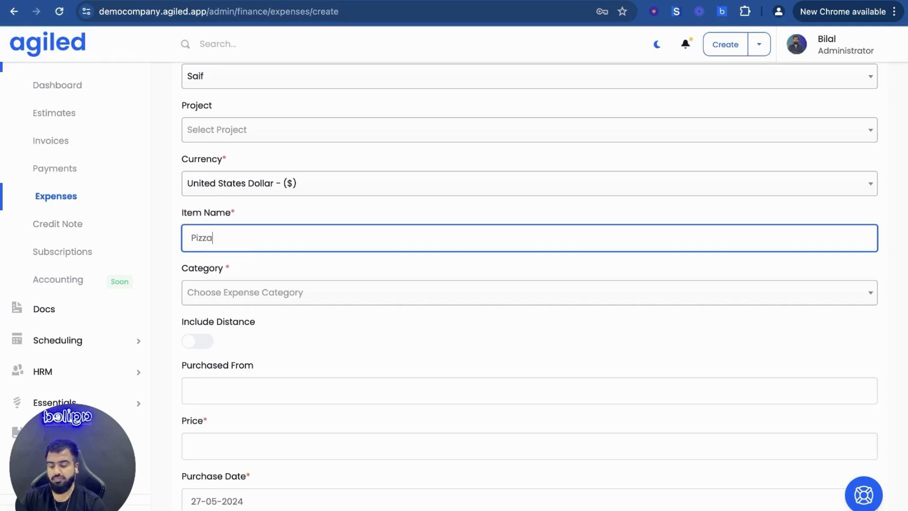
Create a new expense category named "Dining" for the pizza expense and save it
left_click(248, 298)
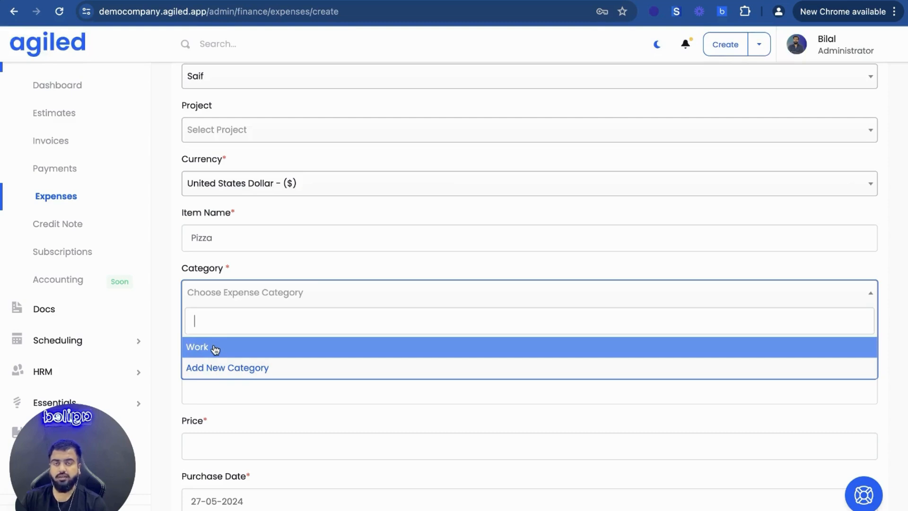
left_click(215, 369)
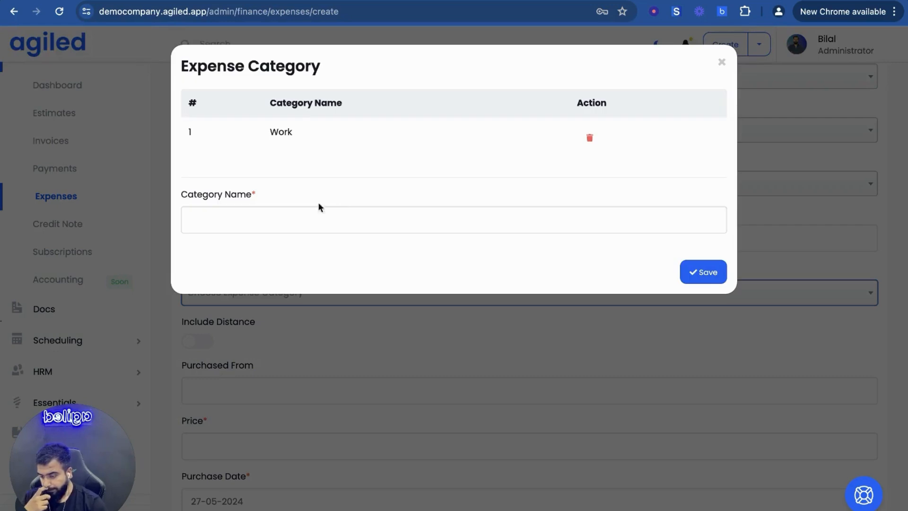
left_click(250, 215)
type("e")
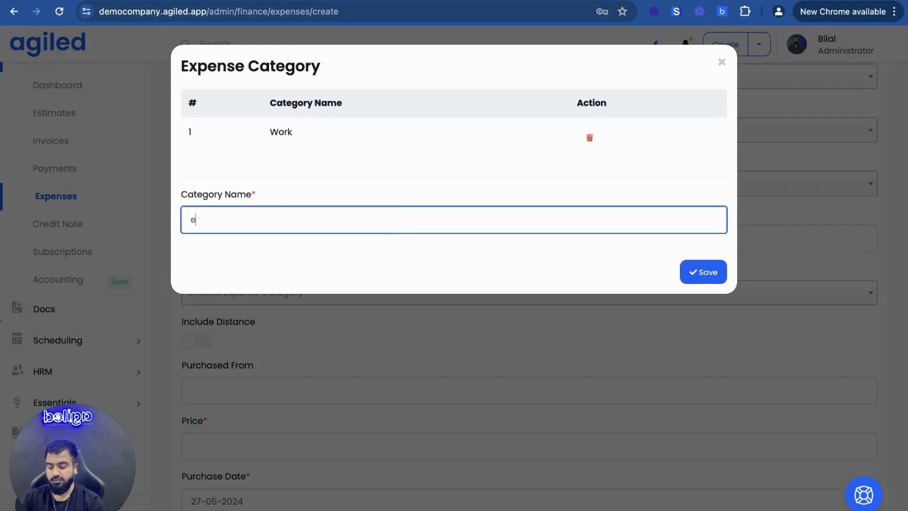
key("BackSpace")
type("Dining")
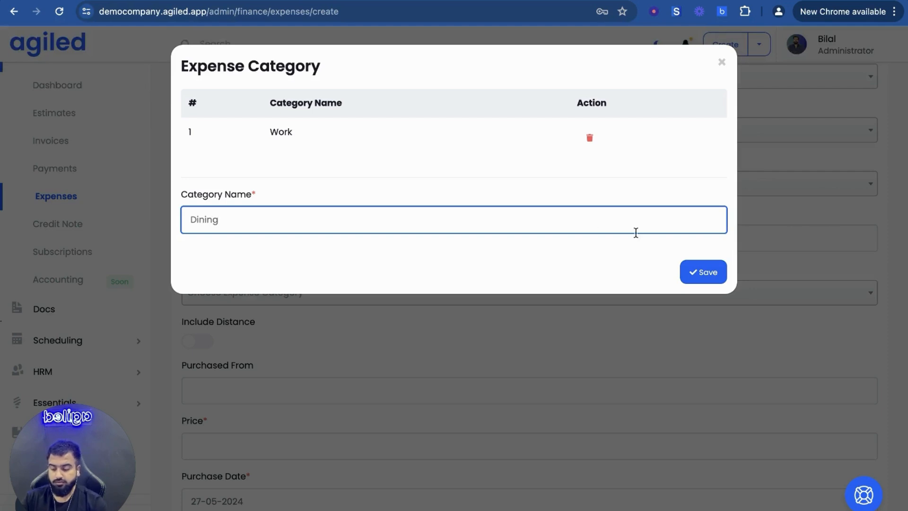
left_click(700, 274)
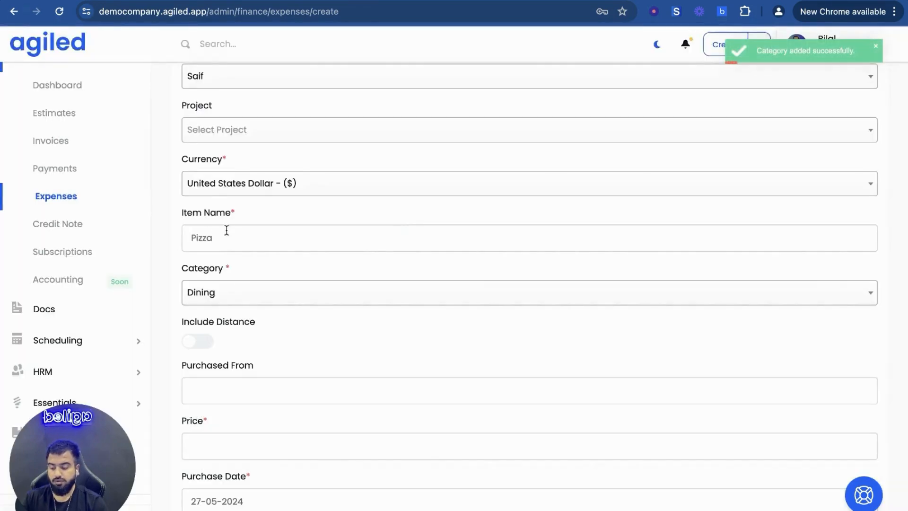
Include distance in the expense, with a distance of 2 kilometers and a unit price of 20
scroll(225, 294, "down", 3)
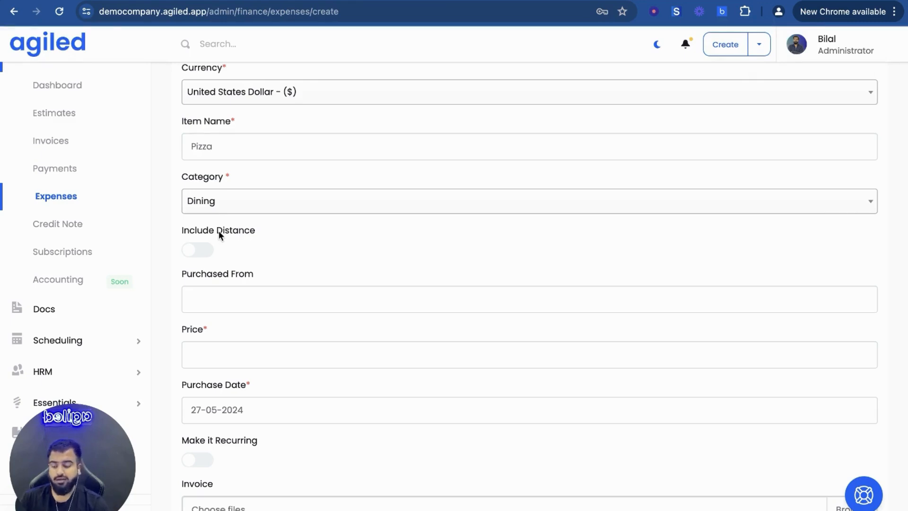
left_click(197, 251)
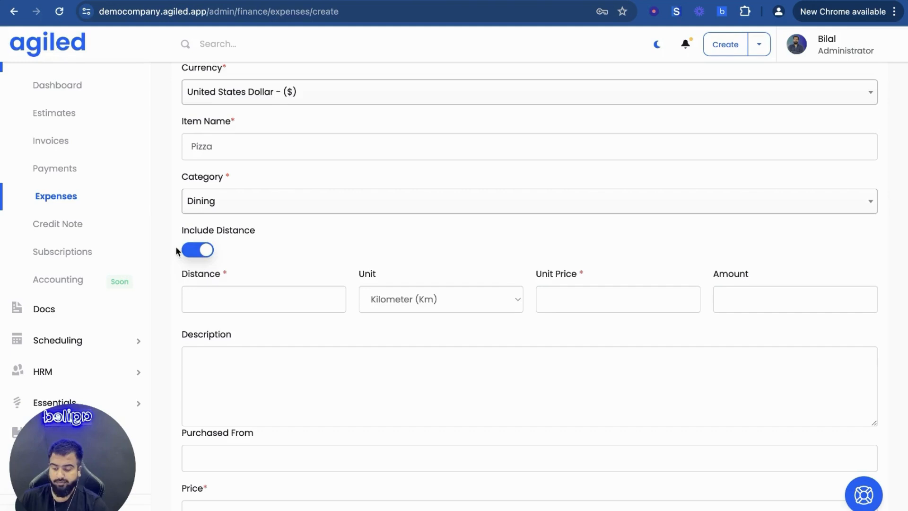
left_click(205, 301)
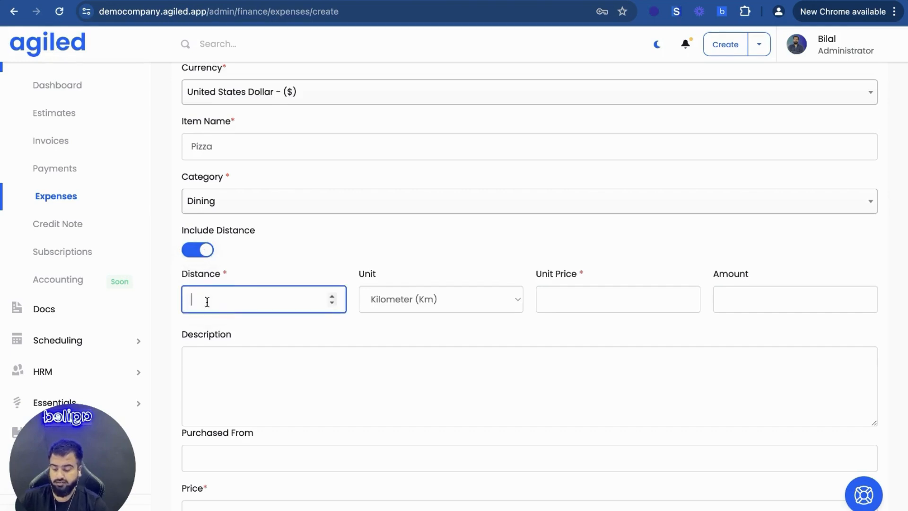
type("2")
left_click(558, 297)
type("2")
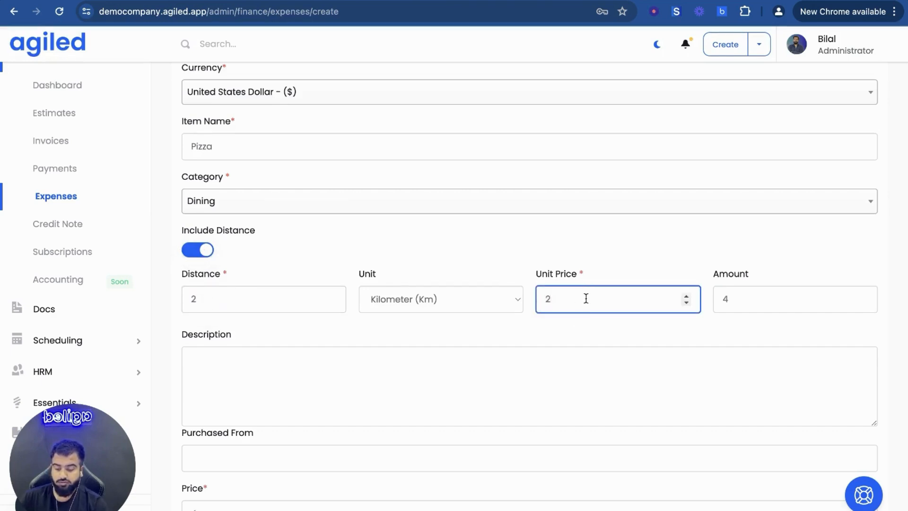
type("0")
left_click(527, 249)
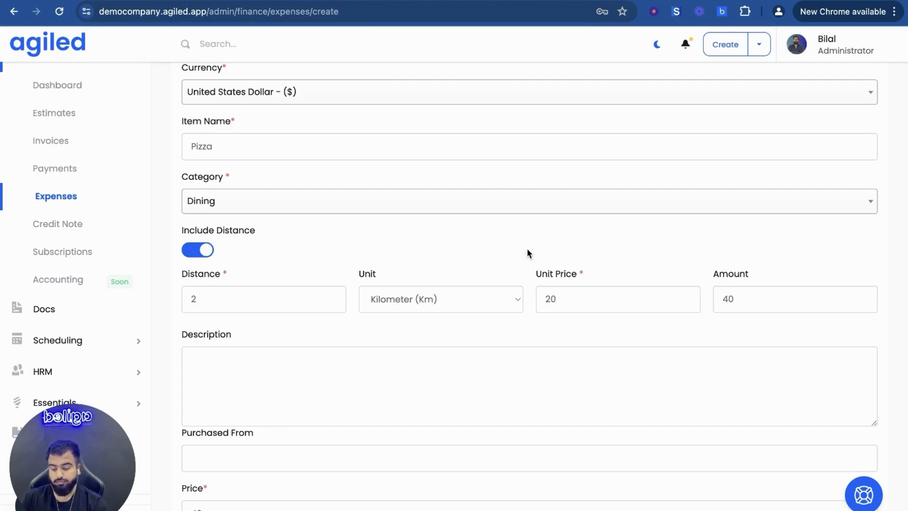
Check the expense's price and distance values, and turn off the option to include distance
scroll(532, 313, "down", 3)
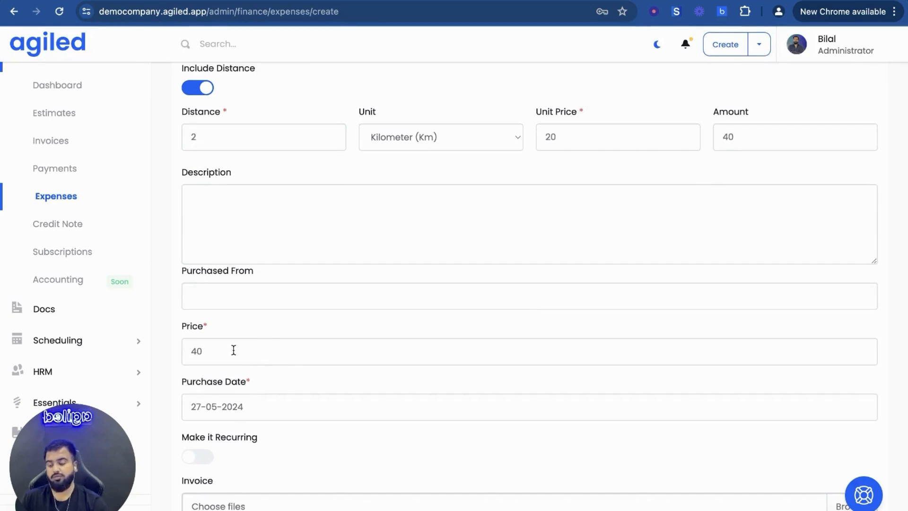
scroll(217, 343, "up", 1)
left_click(239, 162)
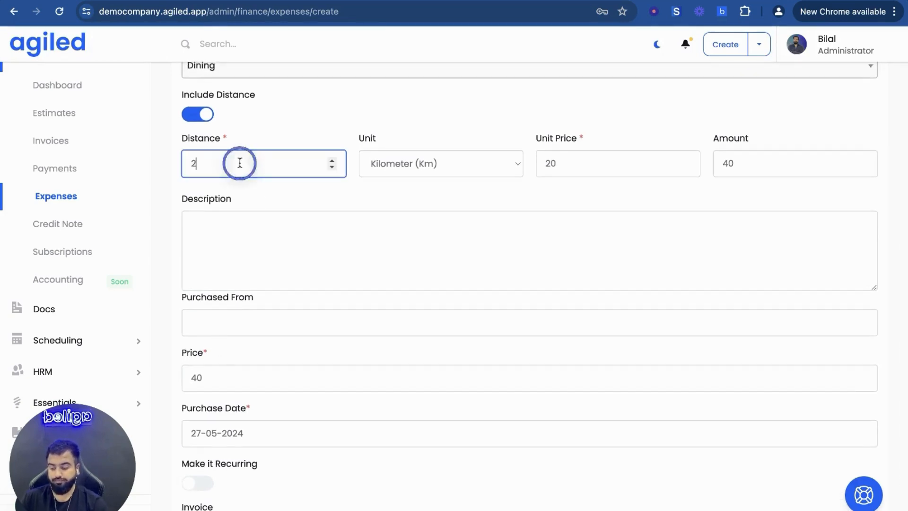
left_click(193, 118)
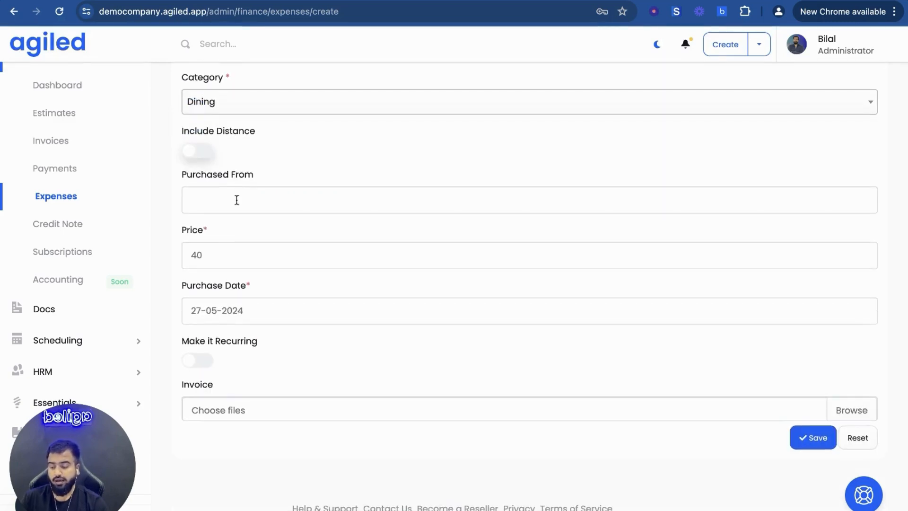
Enter "Pizza Hutt" as the place the expense was purchased from
left_click(223, 202)
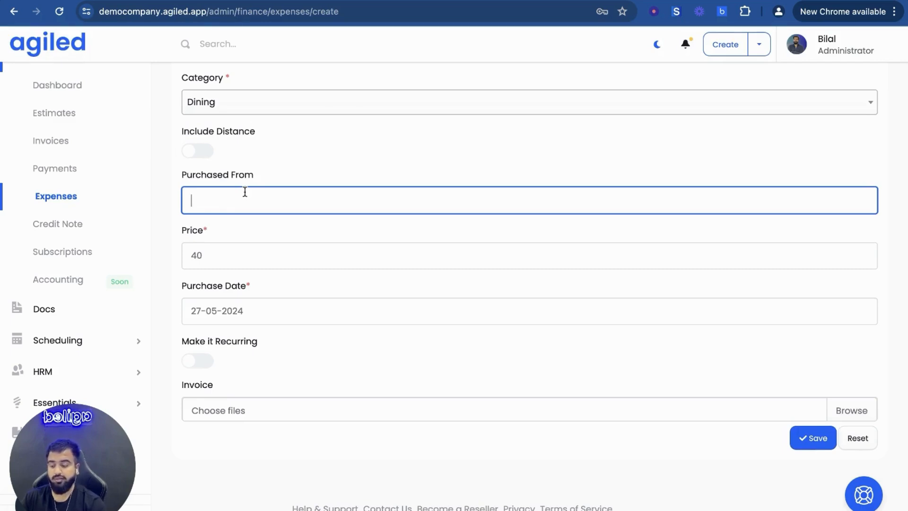
type("Pizz")
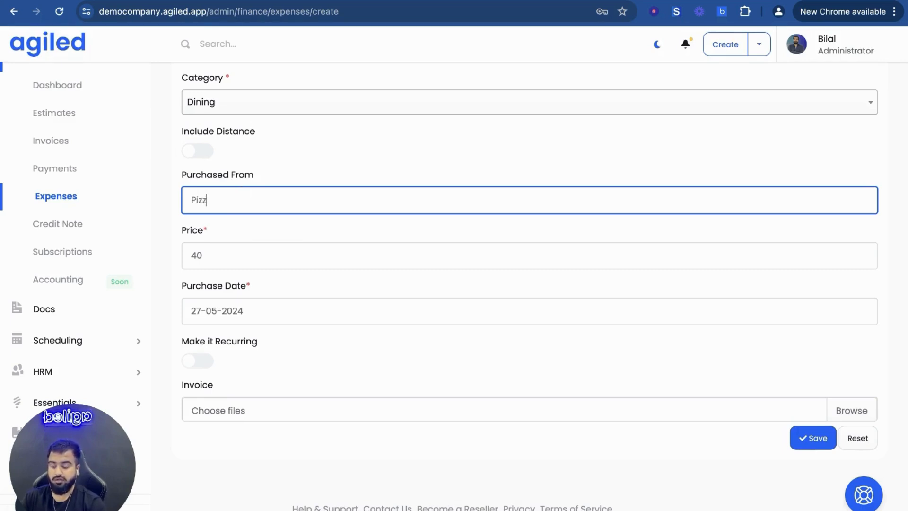
type("a Hutt")
Set the expense's price to 20 and its purchase date to 26-05-2024
double_click(222, 254)
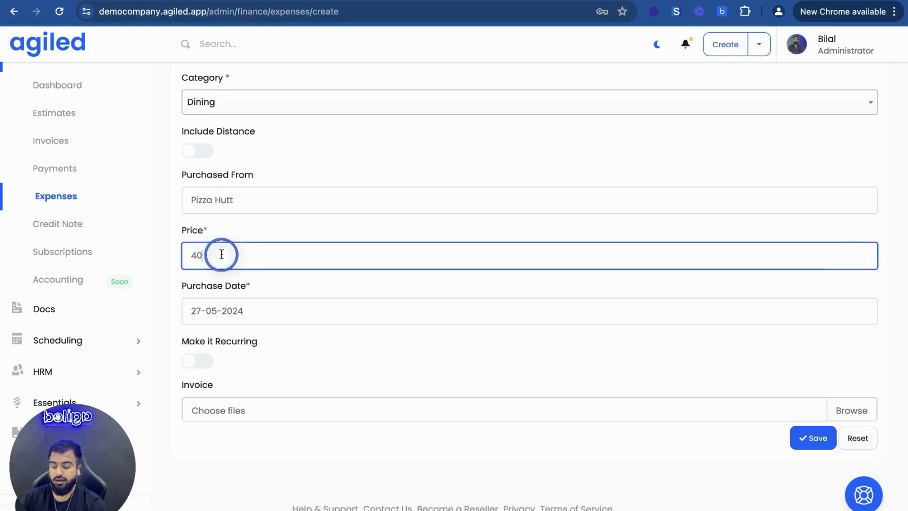
type("1")
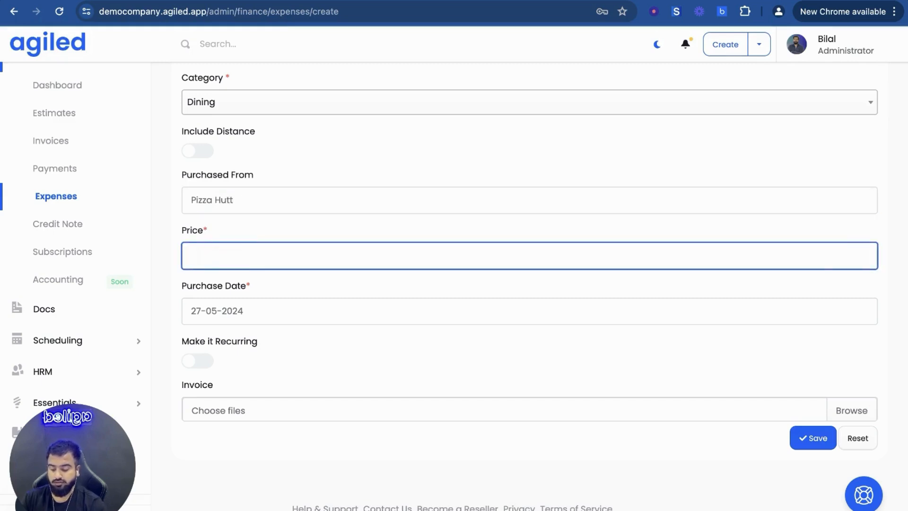
type("20")
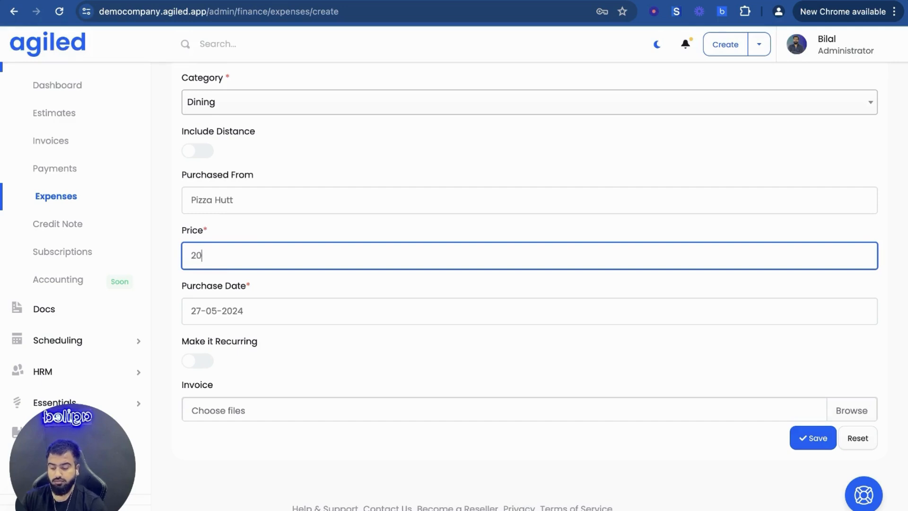
left_click(238, 310)
left_click(297, 262)
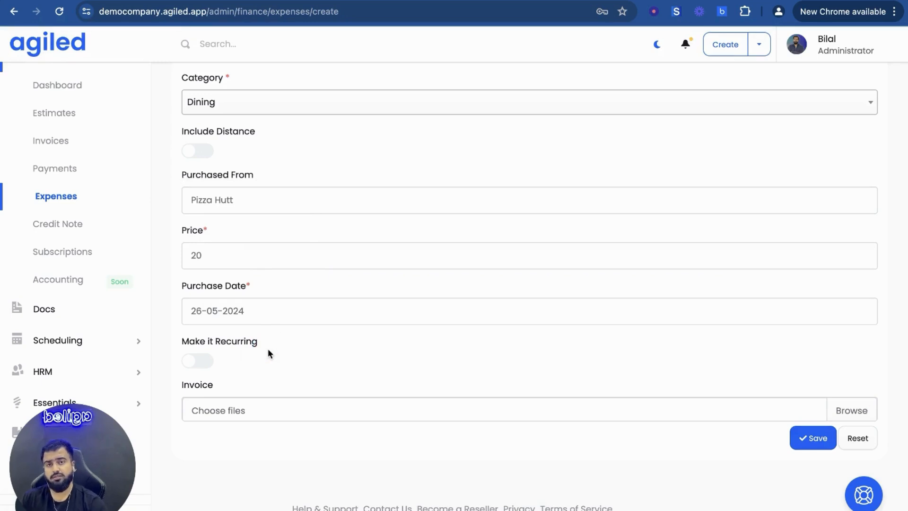
Make the expense recurring to review the next purchase date, frequency and repetition options, and turn recurrence off again
left_click(191, 361)
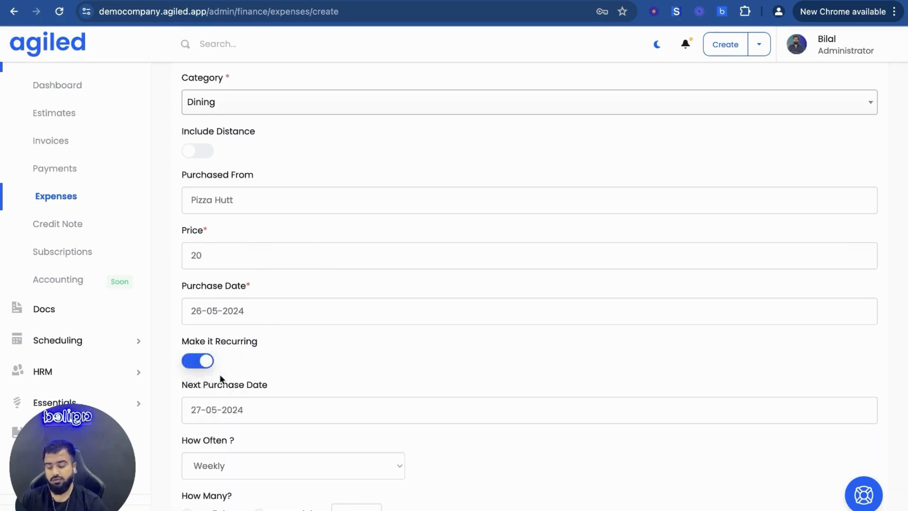
scroll(232, 467, "down", 3)
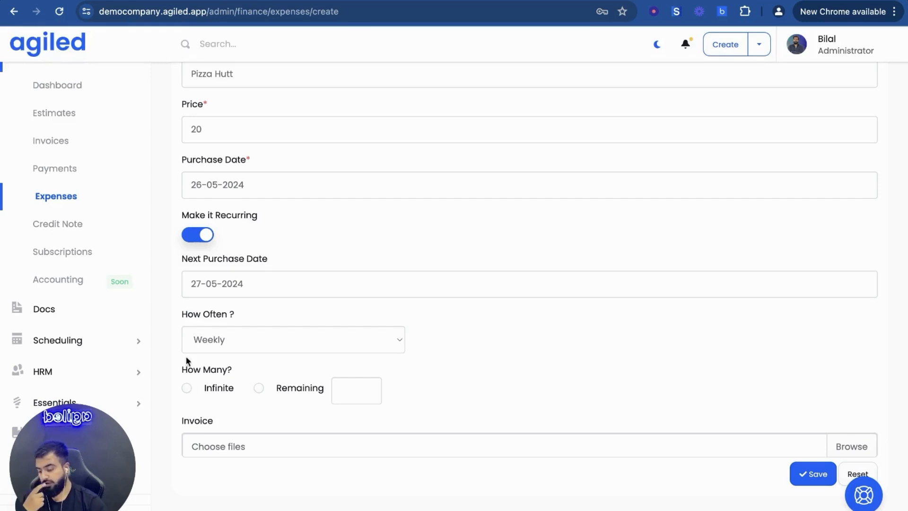
left_click(189, 237)
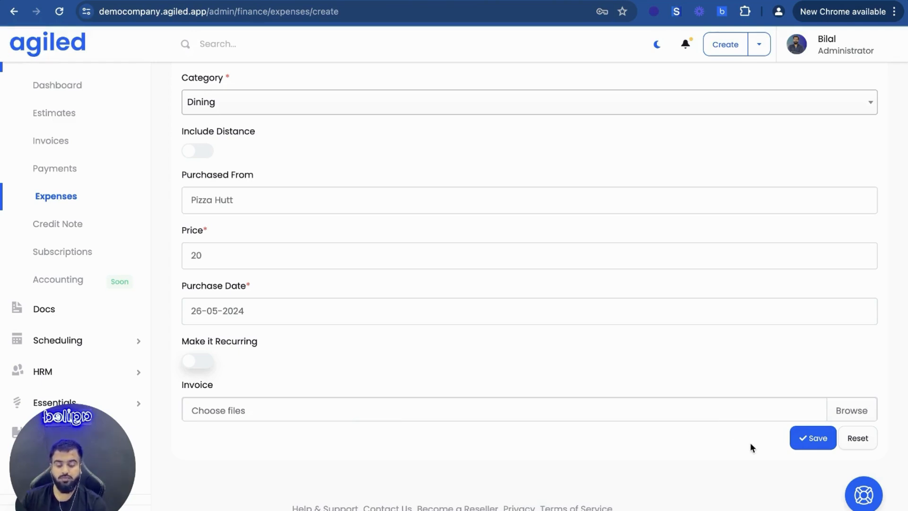
Save the new pizza expense
left_click(813, 443)
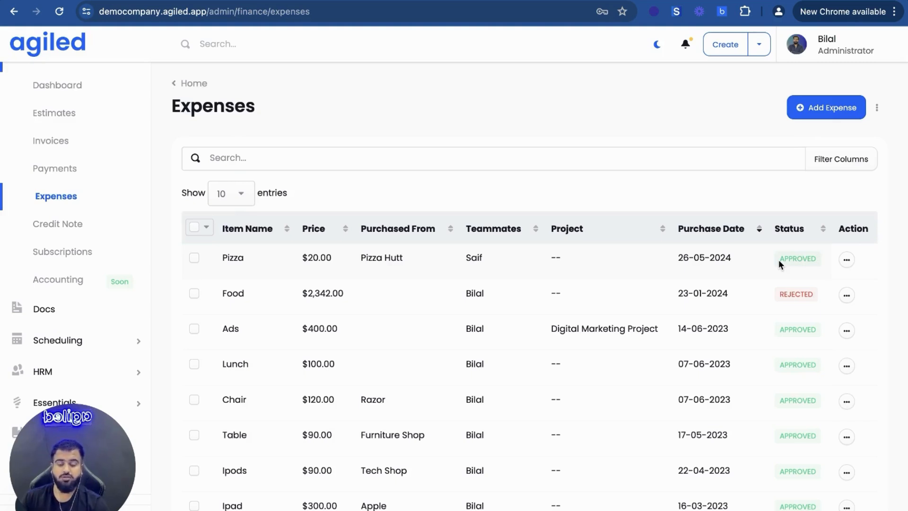
Edit the saved Pizza expense, change its status to pending, and save the change
left_click(846, 260)
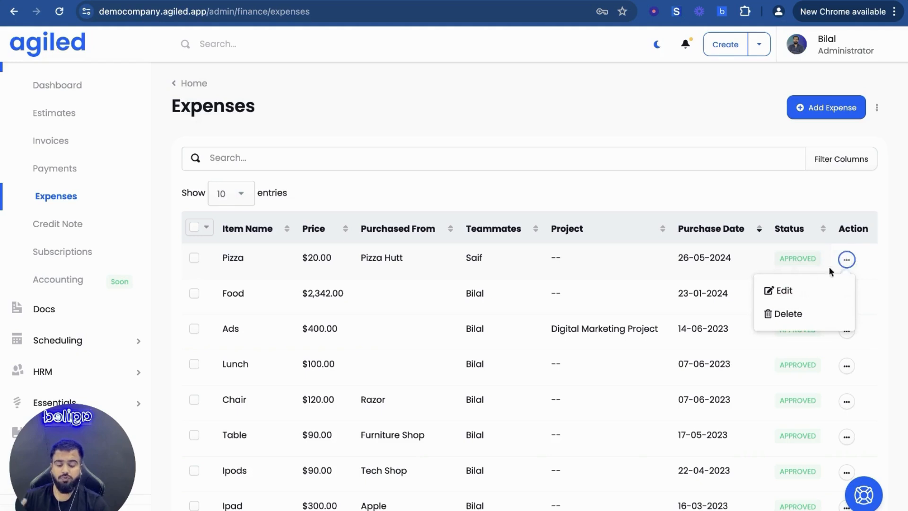
left_click(780, 291)
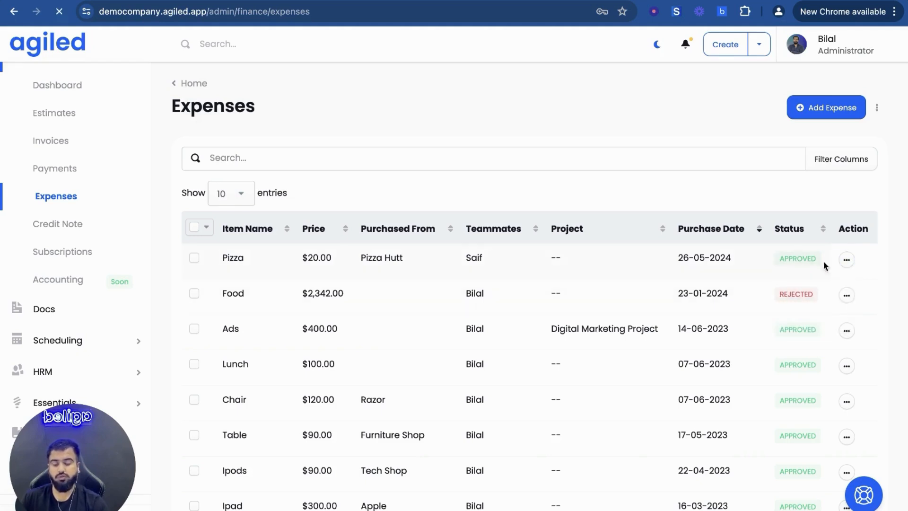
scroll(600, 370, "down", 7)
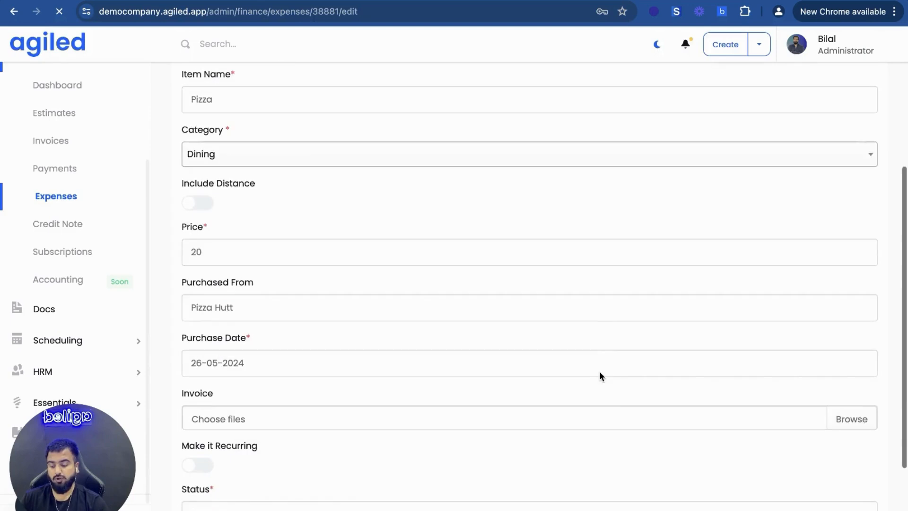
left_click(411, 395)
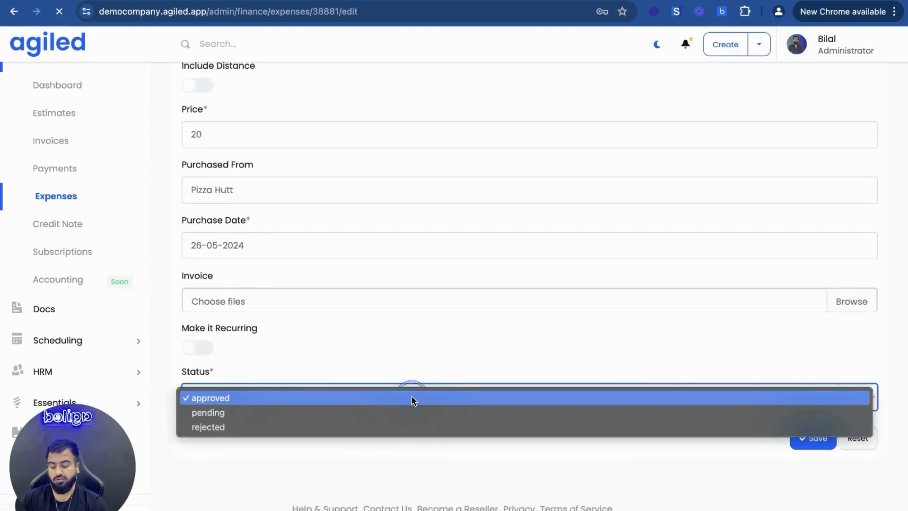
left_click(331, 414)
left_click(809, 437)
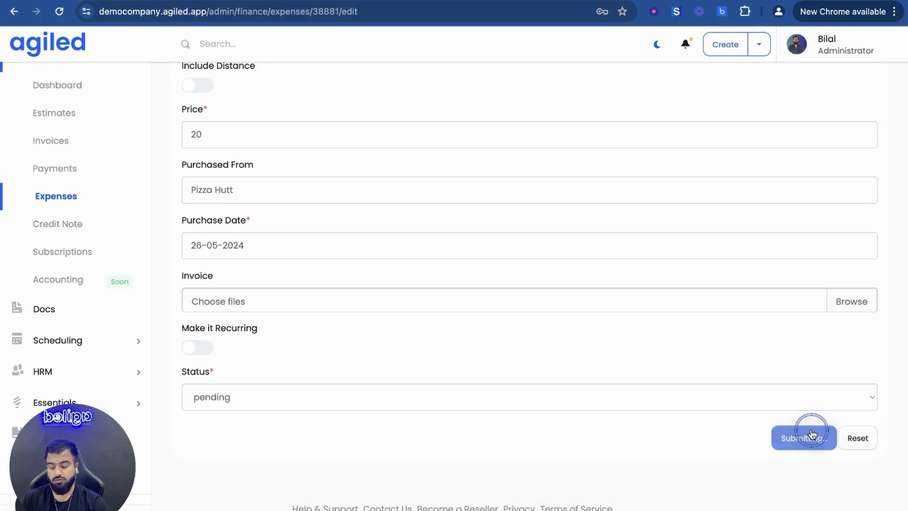